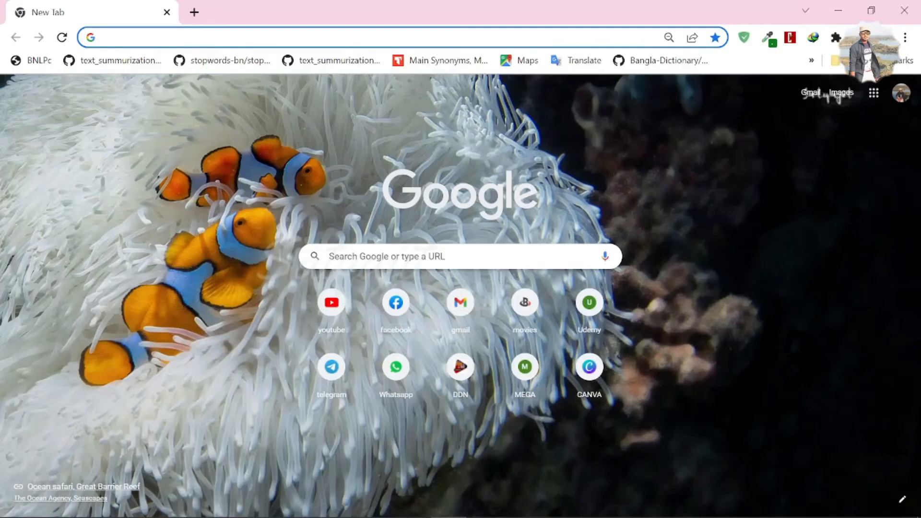
# Search Google for "corechip semiconductor usb to ethernet driver" and open the deviceinbox.com driver page
pyautogui.click(451, 256)
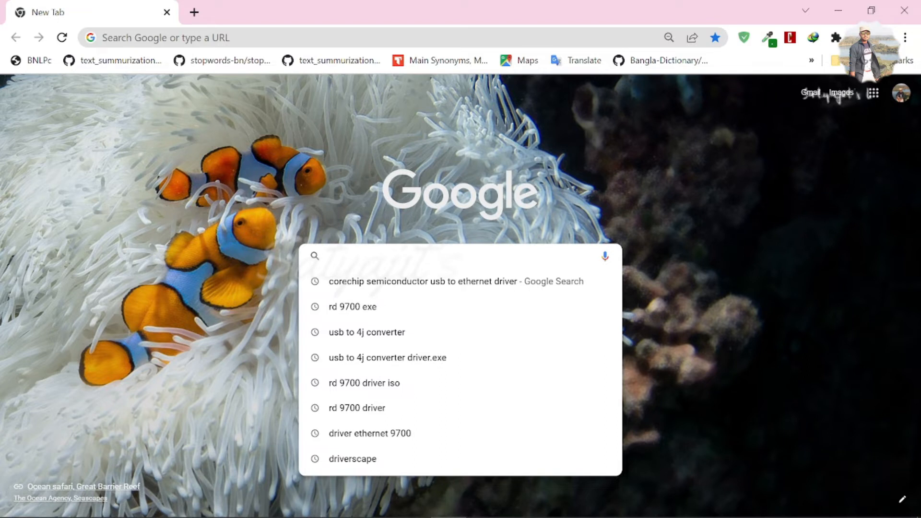
pyautogui.click(422, 281)
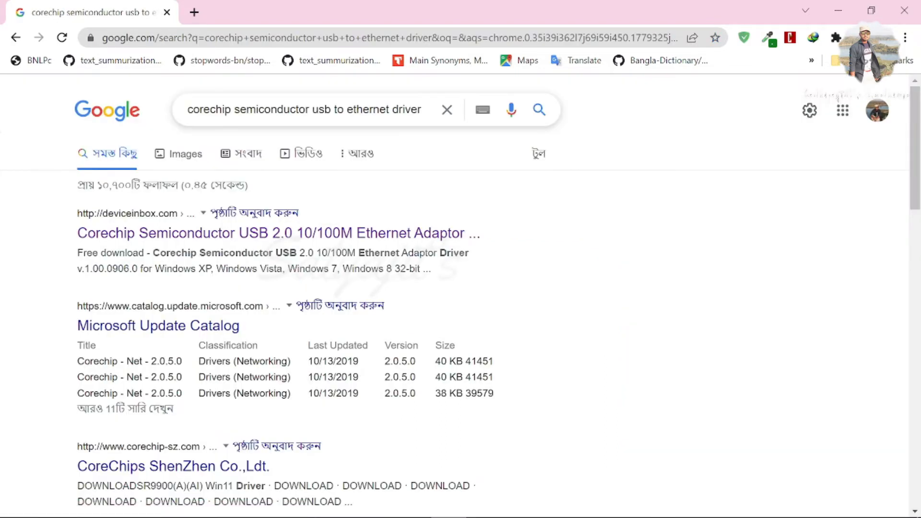
pyautogui.click(435, 108)
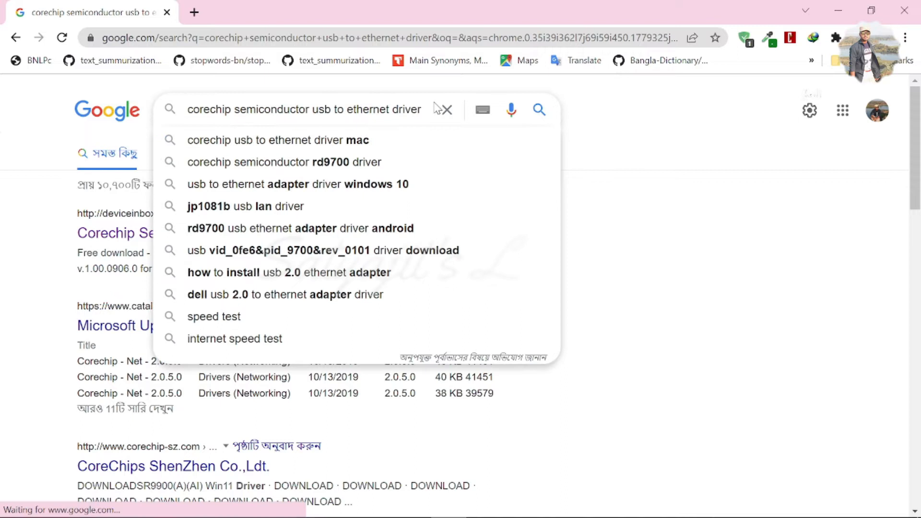
pyautogui.click(445, 109)
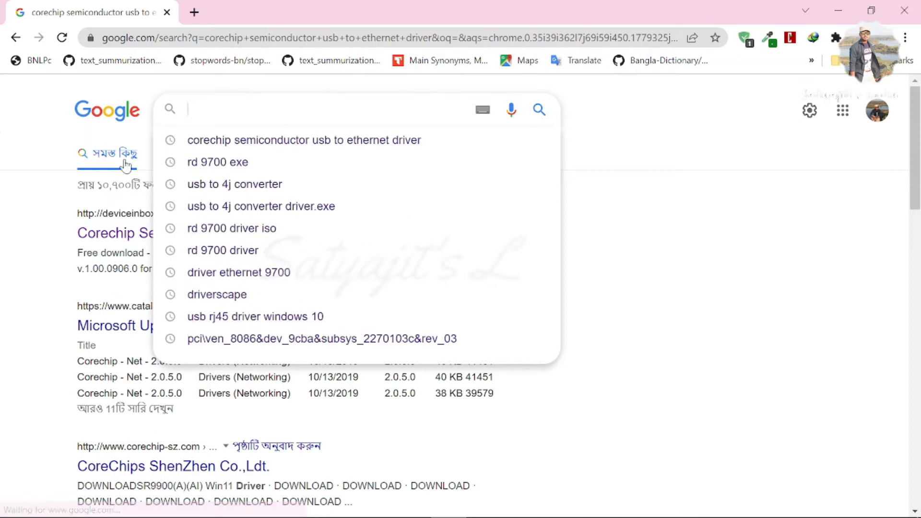
pyautogui.click(36, 211)
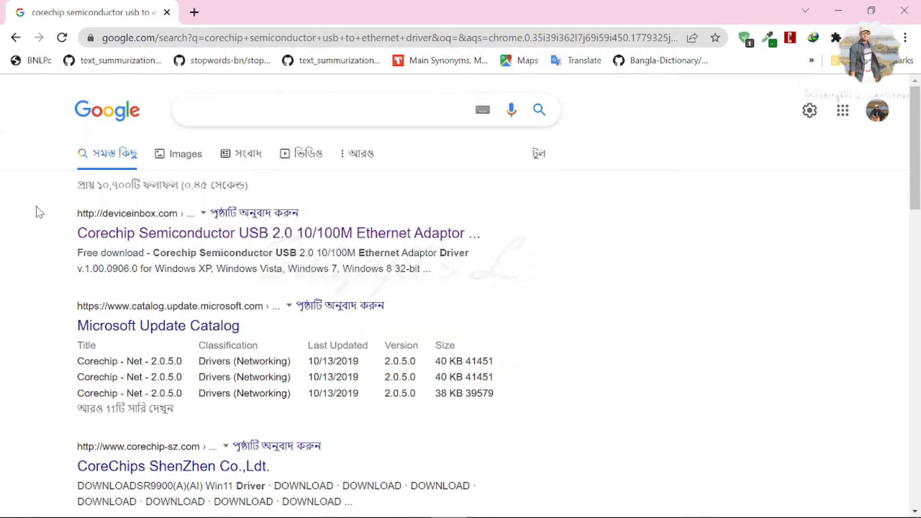
pyautogui.click(143, 239)
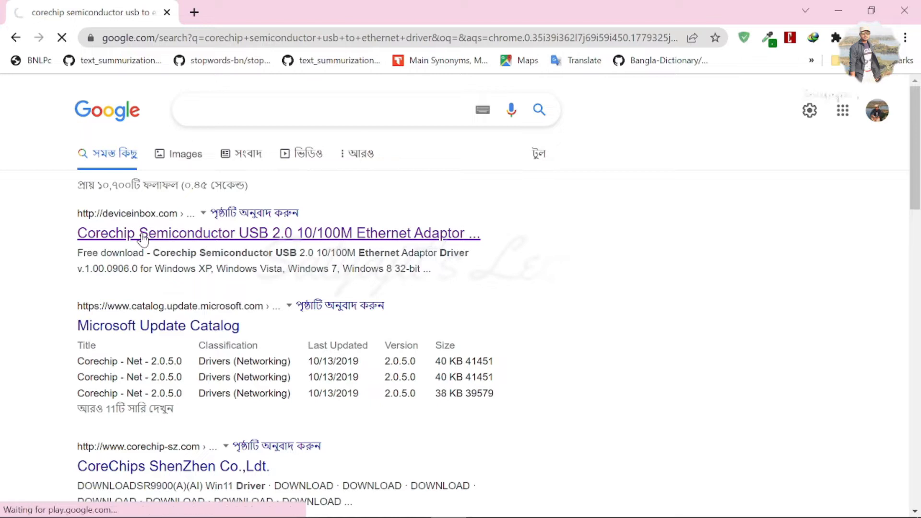
# Answer the arithmetic question under Link to File with 2 and request the driver download links
pyautogui.moveTo(918, 99); pyautogui.dragTo(916, 369)
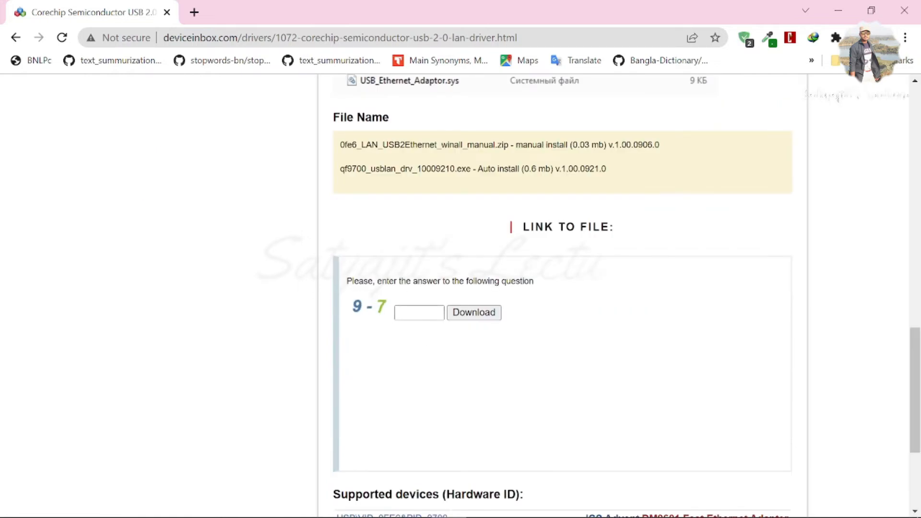
pyautogui.click(419, 313)
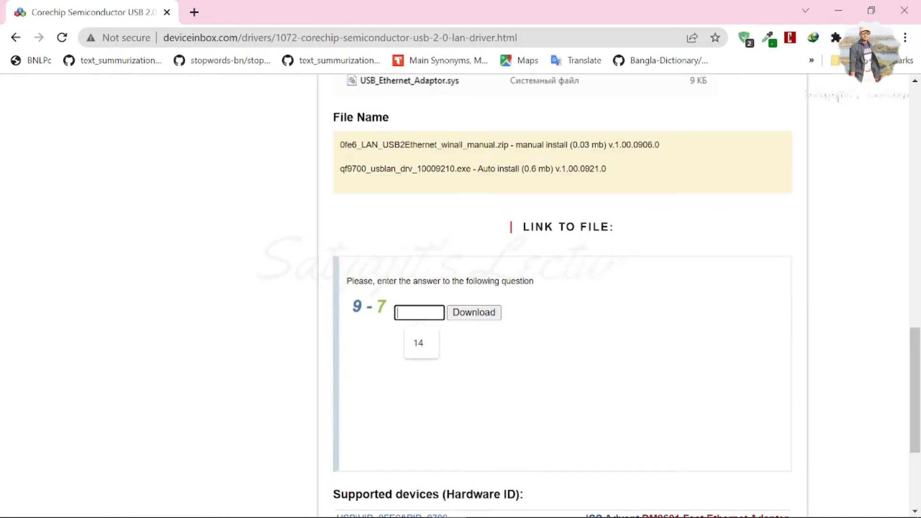
pyautogui.write('2')
pyautogui.click(465, 317)
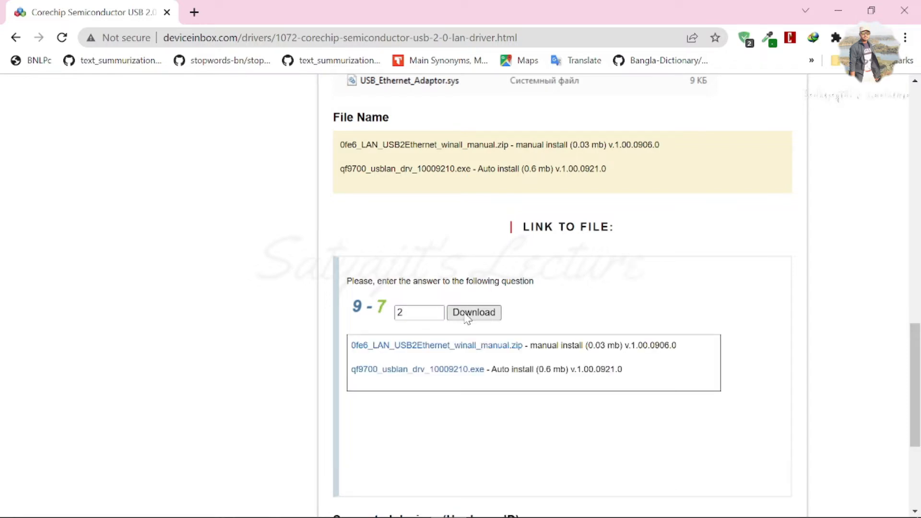
# Download 0fe6_LAN_USB2Ethernet_winall_manual.zip, choosing to show the download complete dialog for an existing file, and open its containing folder
pyautogui.click(409, 347)
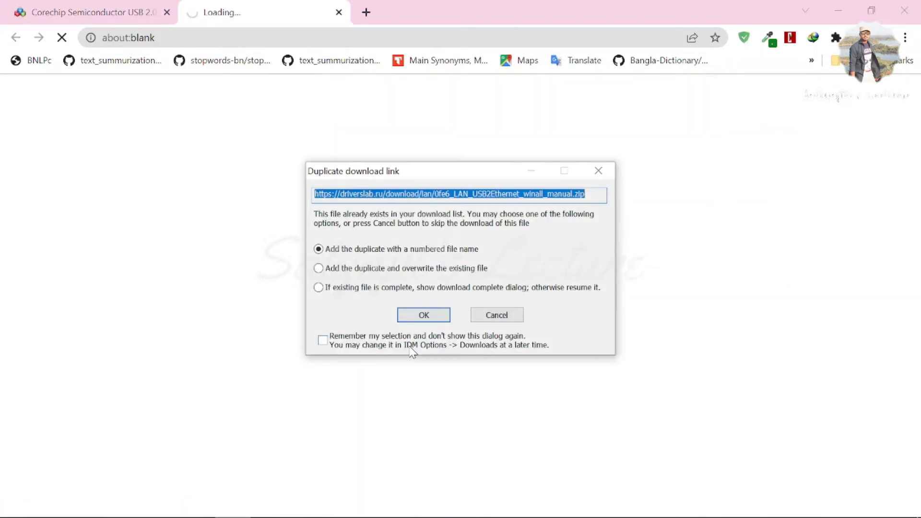
pyautogui.click(319, 288)
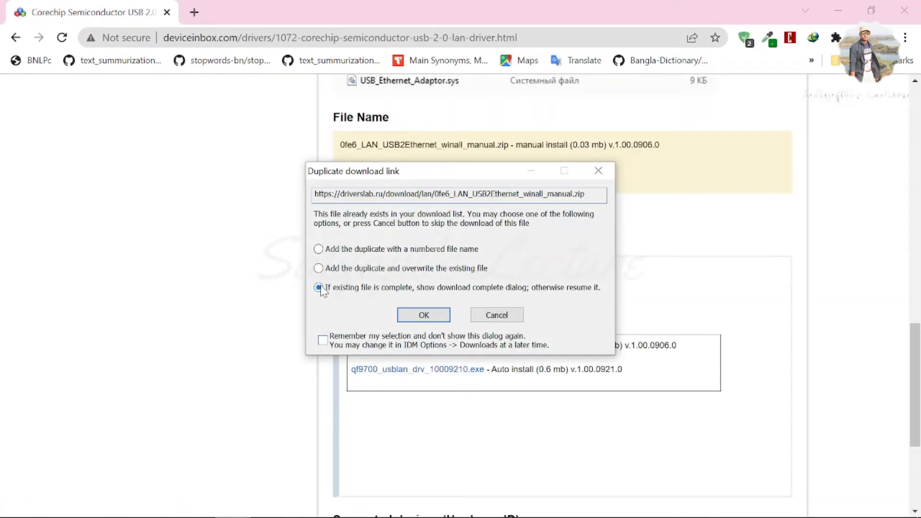
pyautogui.click(423, 315)
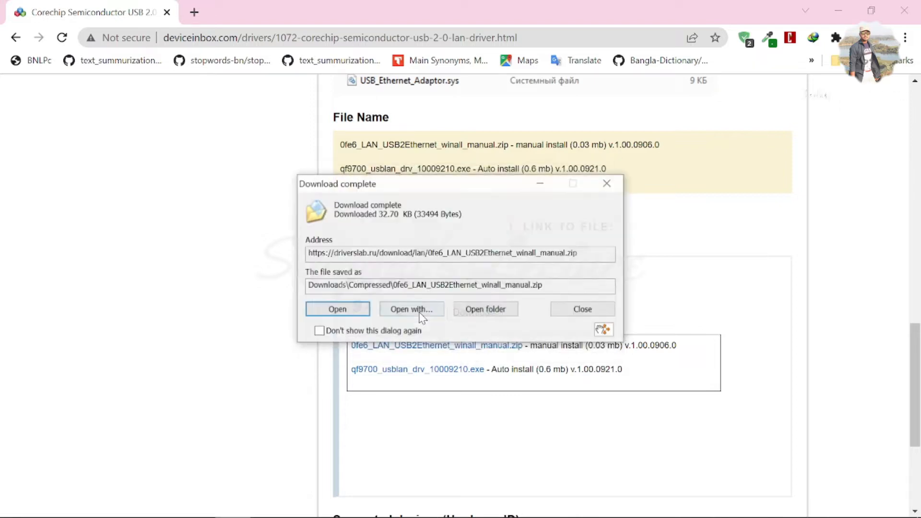
pyautogui.click(485, 311)
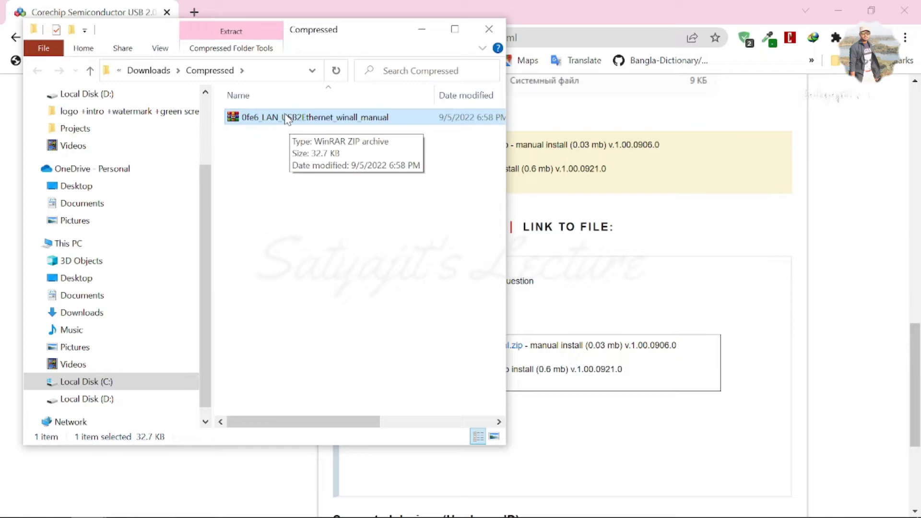
# Extract 0fe6_LAN_USB2Ethernet_winall_manual into the Compressed folder, view the extracted 64-bit folder, and minimize the open windows
pyautogui.rightClick(286, 118)
pyautogui.click(88, 181)
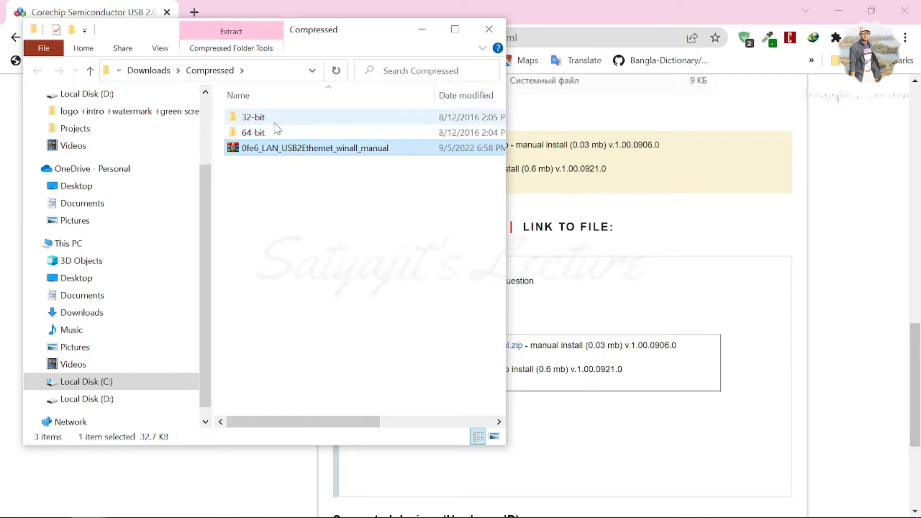
pyautogui.doubleClick(252, 133)
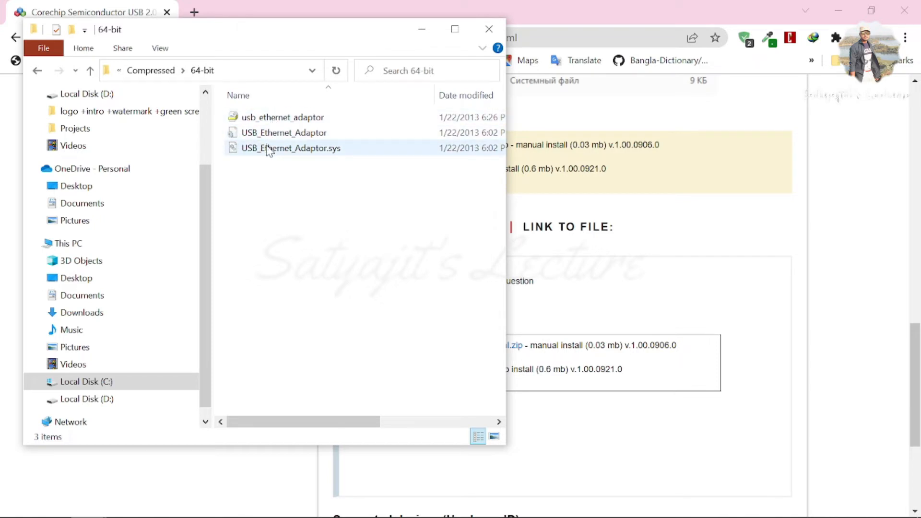
pyautogui.click(422, 29)
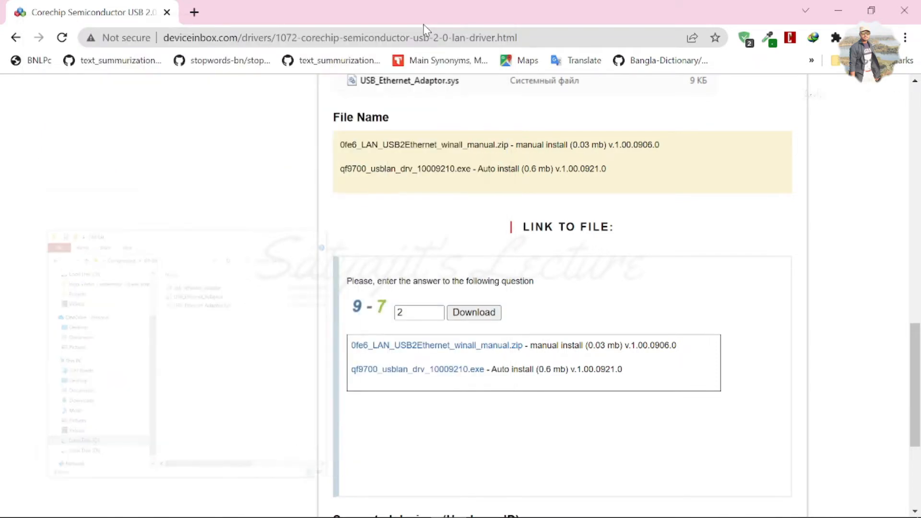
pyautogui.click(838, 10)
# Find and open Device Manager through Windows search, then expand the Network adapters category
pyautogui.moveTo(664, 517)
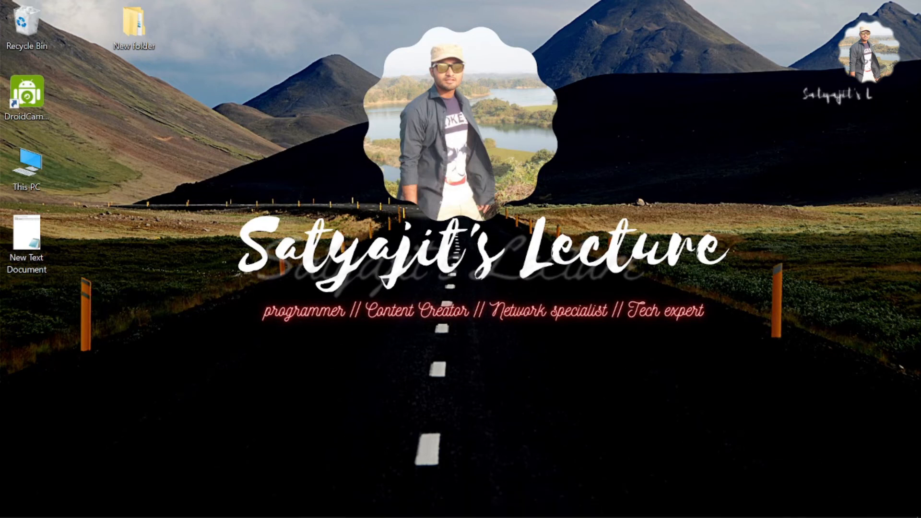
pyautogui.click(52, 503)
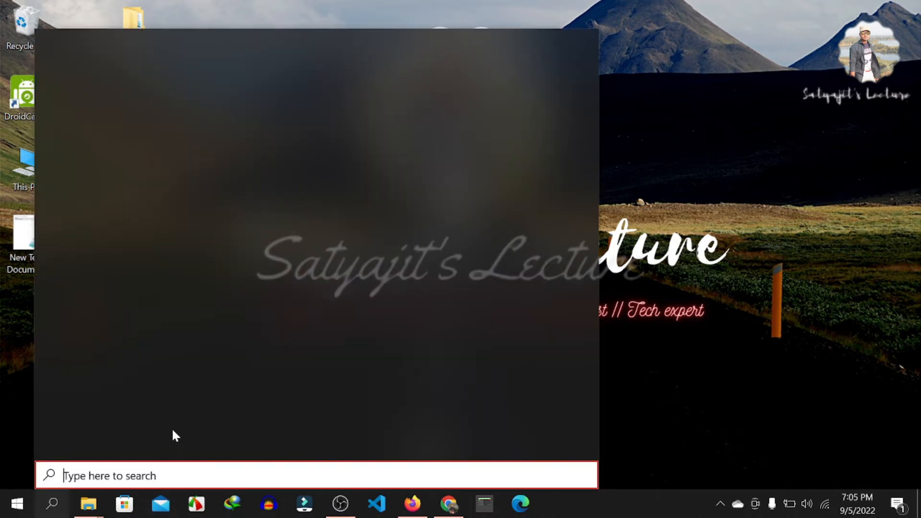
pyautogui.write('devi')
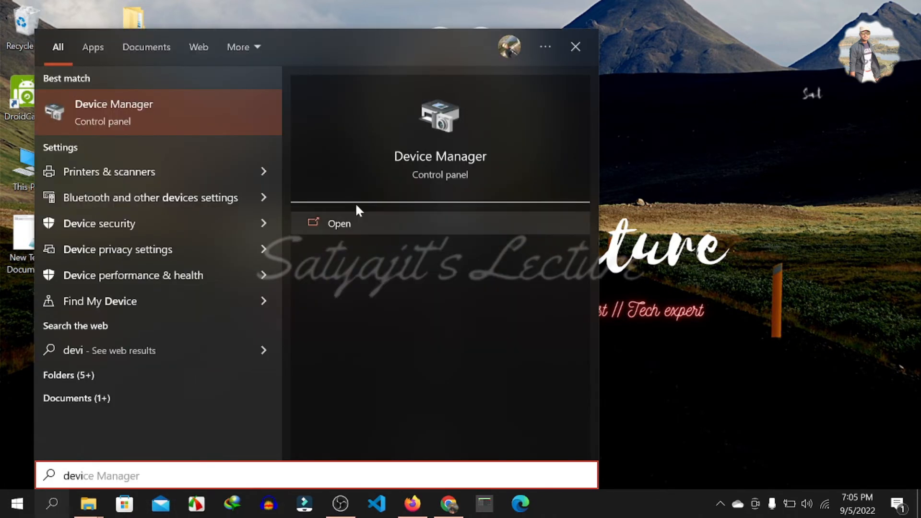
pyautogui.click(346, 213)
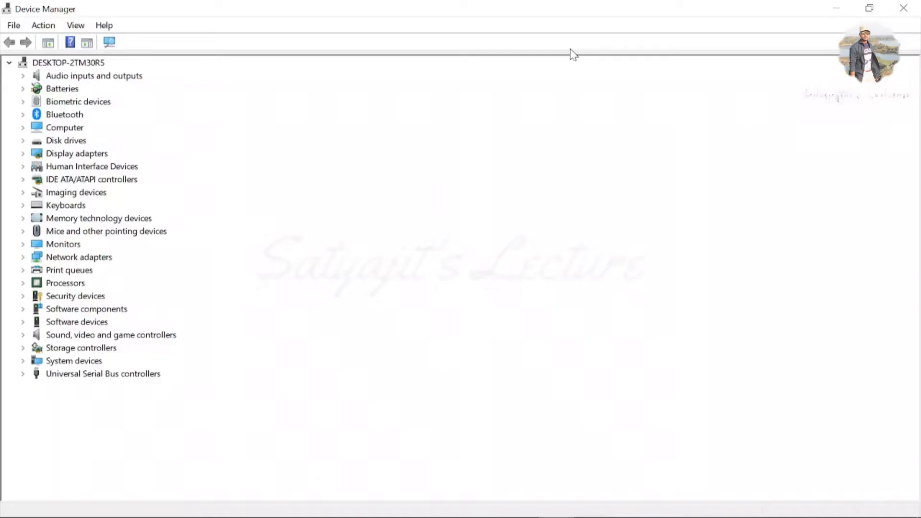
pyautogui.click(24, 258)
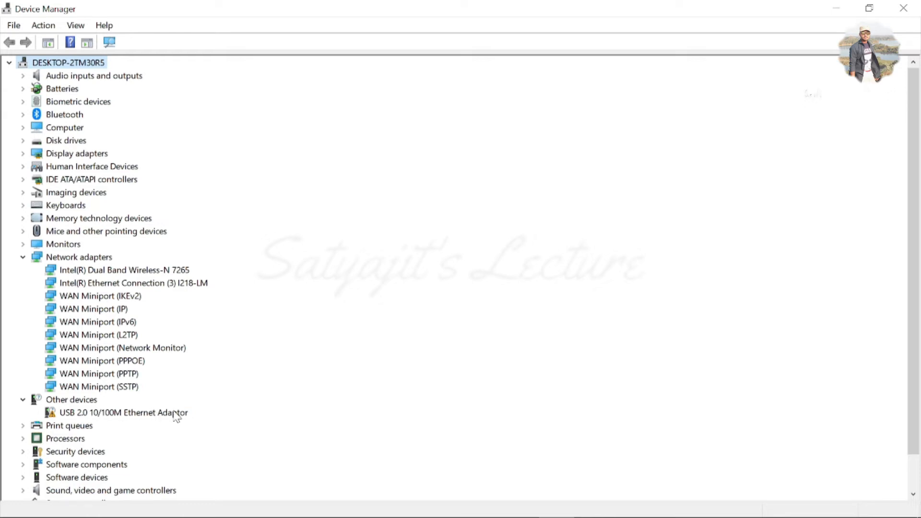
# Check the driver files in the 64-bit folder inside New folder on the desktop
pyautogui.click(845, 11)
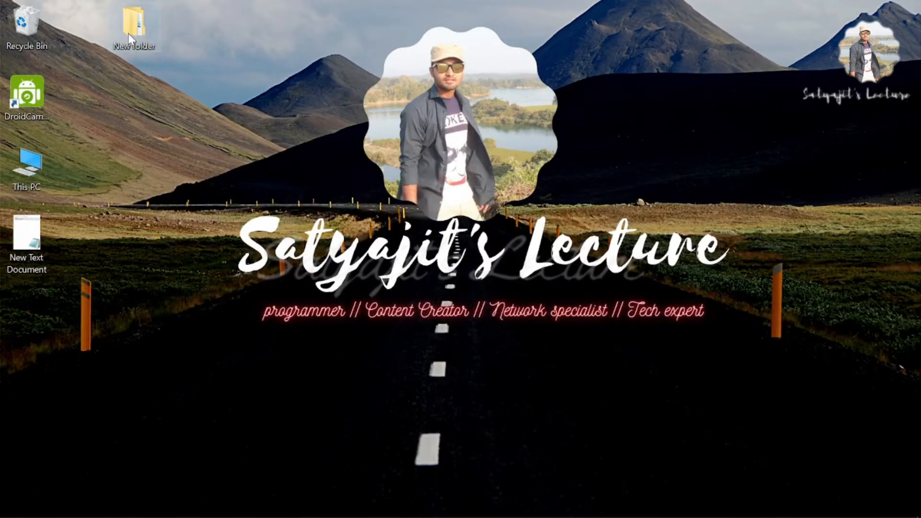
pyautogui.doubleClick(128, 33)
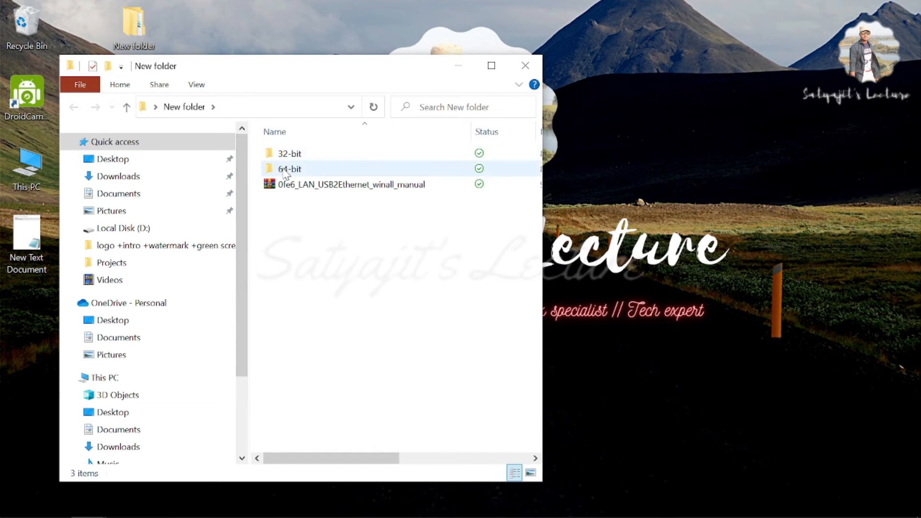
pyautogui.doubleClick(286, 170)
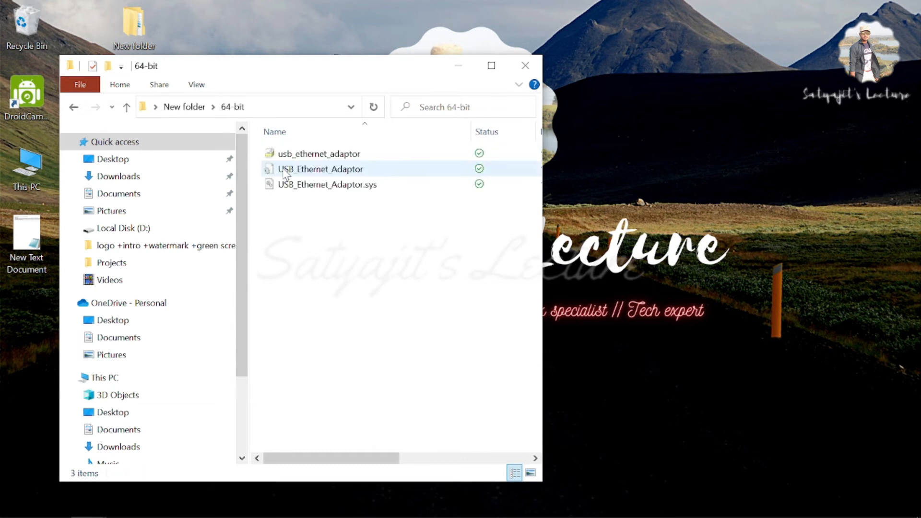
pyautogui.click(458, 65)
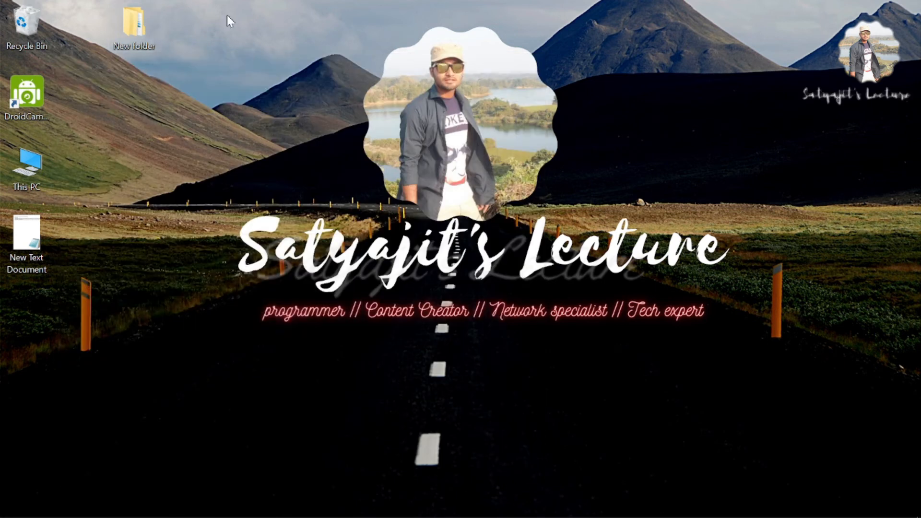
# Return to Device Manager and start updating the USB 2.0 10/100M Ethernet Adaptor driver by browsing the computer for drivers
pyautogui.click(557, 505)
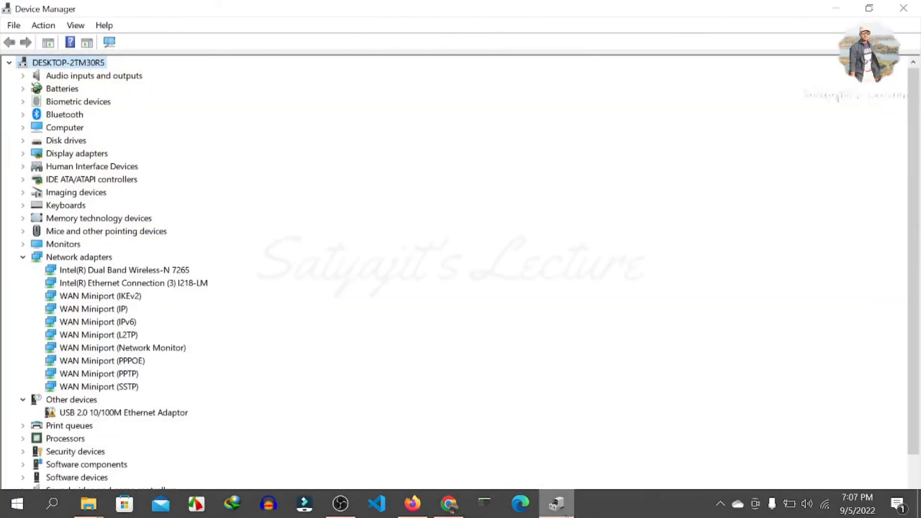
pyautogui.click(85, 413)
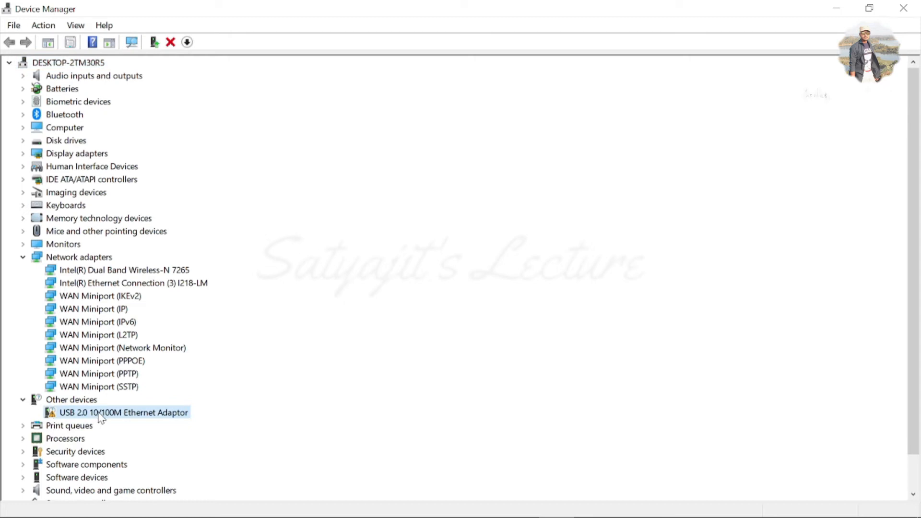
pyautogui.rightClick(120, 415)
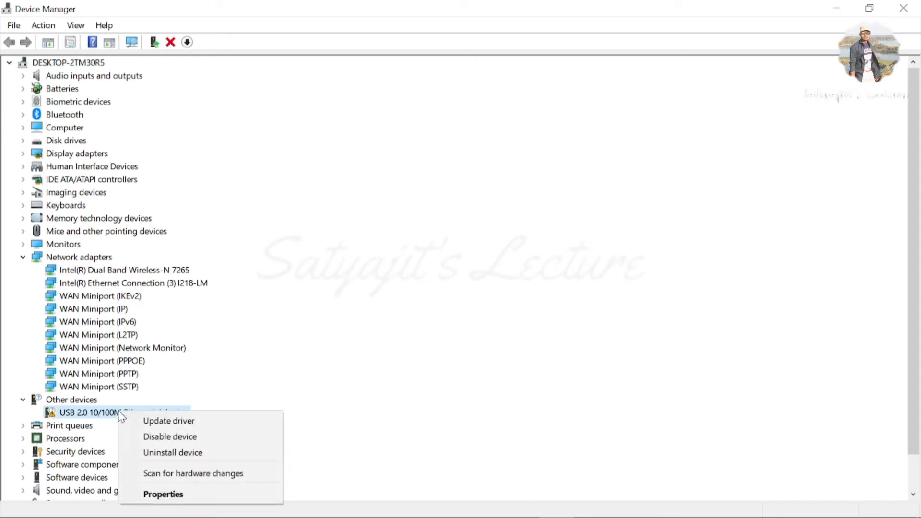
pyautogui.click(143, 420)
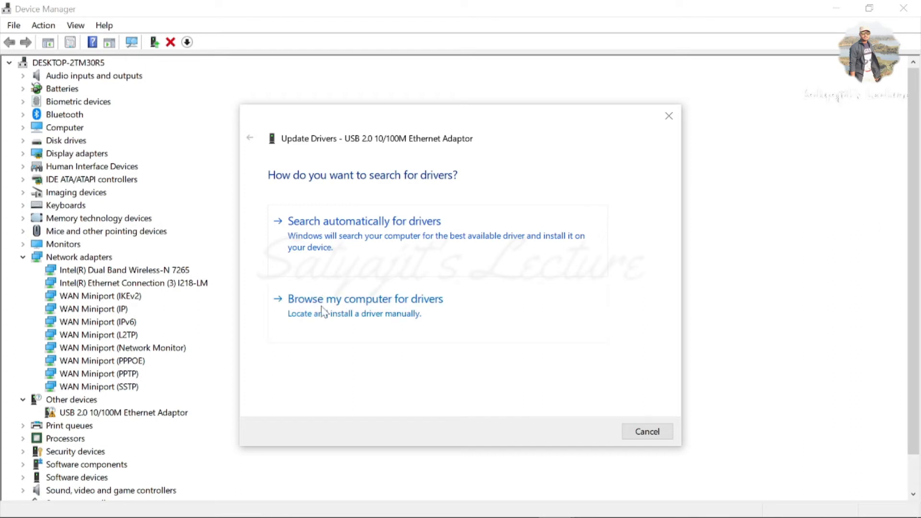
pyautogui.click(375, 313)
# Set the driver search location to the 64-bit folder inside New folder on the Desktop
pyautogui.click(575, 232)
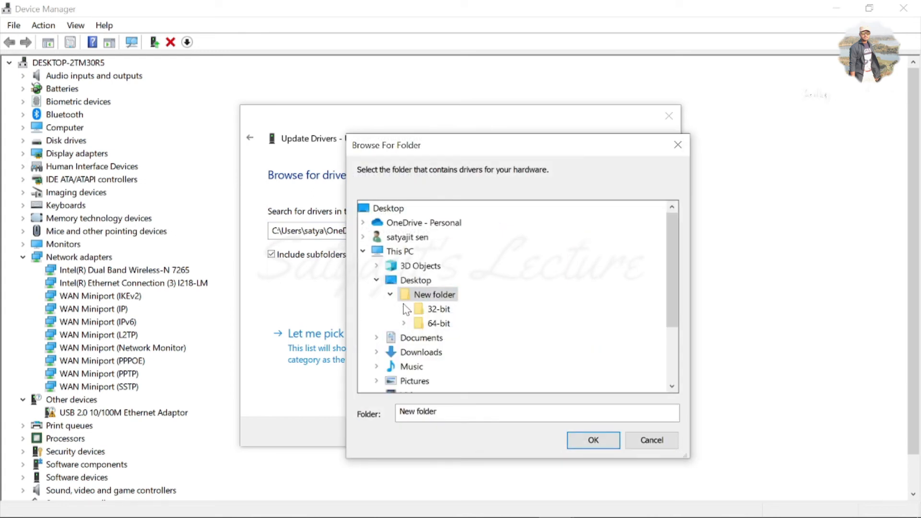
pyautogui.click(377, 281)
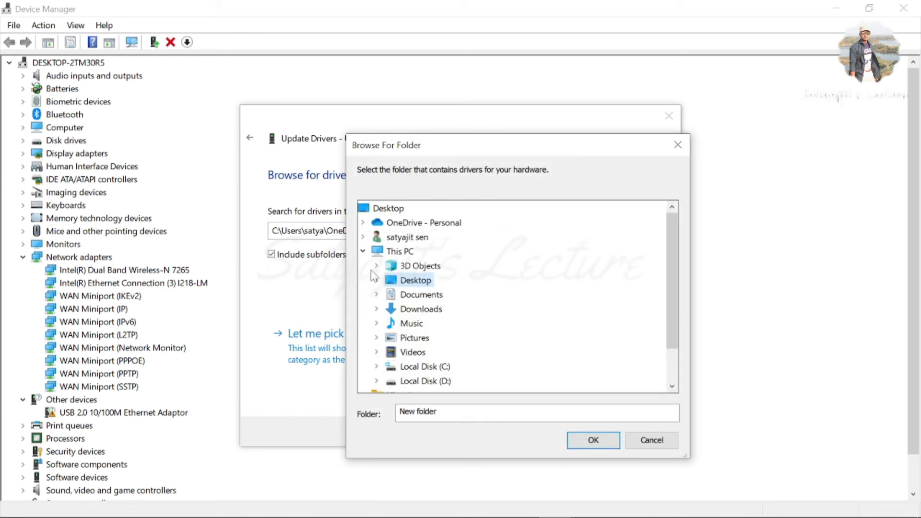
pyautogui.doubleClick(403, 285)
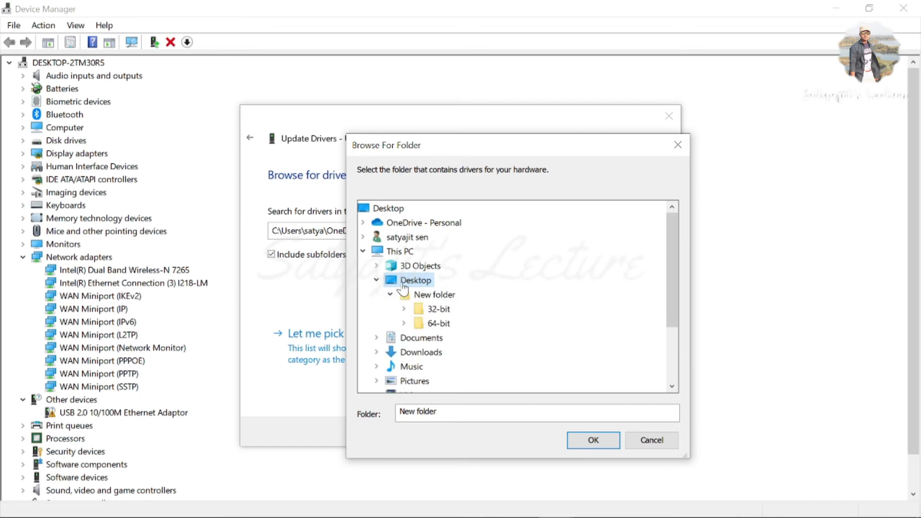
pyautogui.click(437, 323)
pyautogui.click(585, 441)
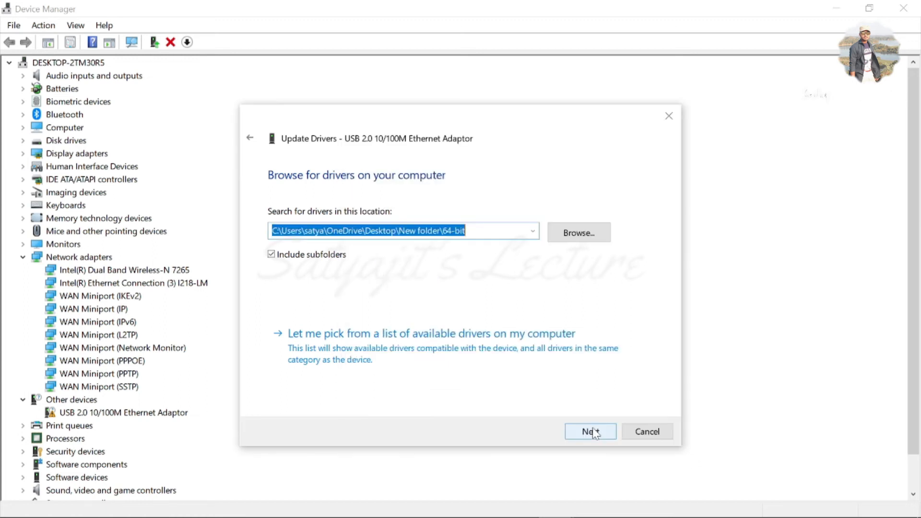
# Install the adapter driver from the chosen folder, close the update wizard, and check the network connection status
pyautogui.click(590, 433)
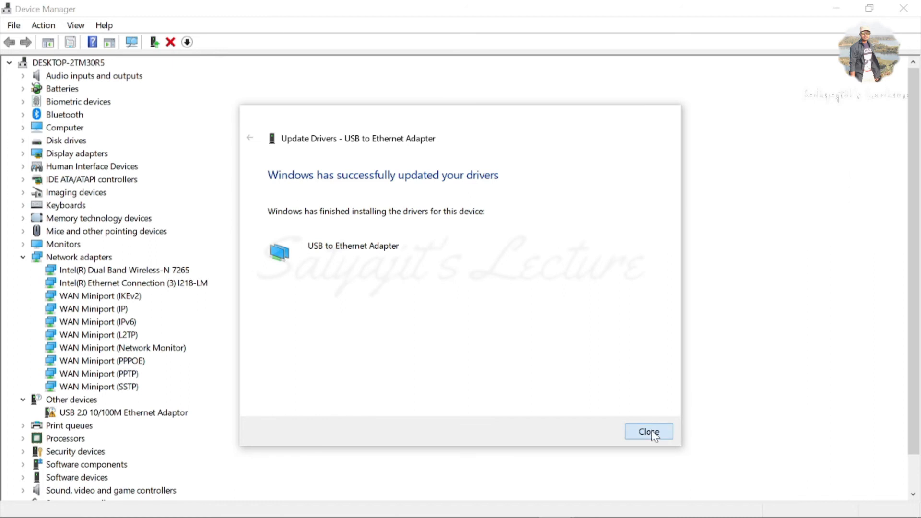
pyautogui.click(648, 431)
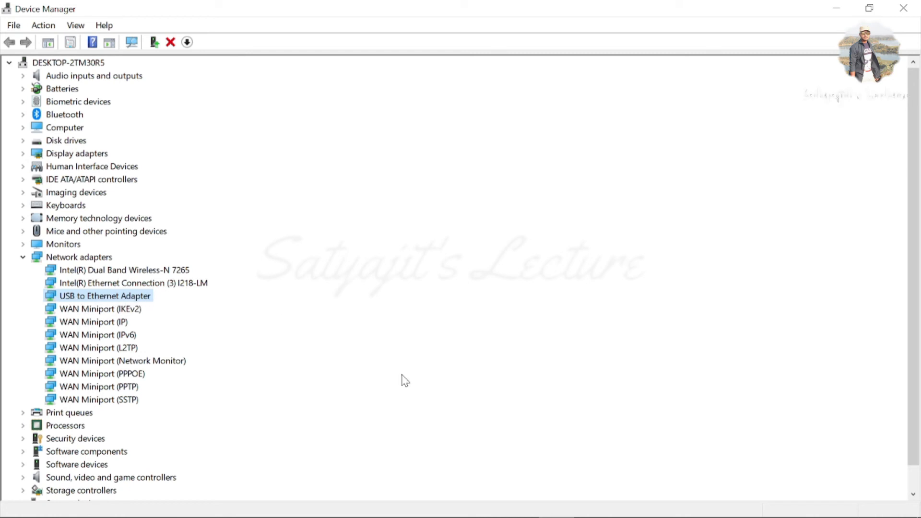
pyautogui.moveTo(521, 516)
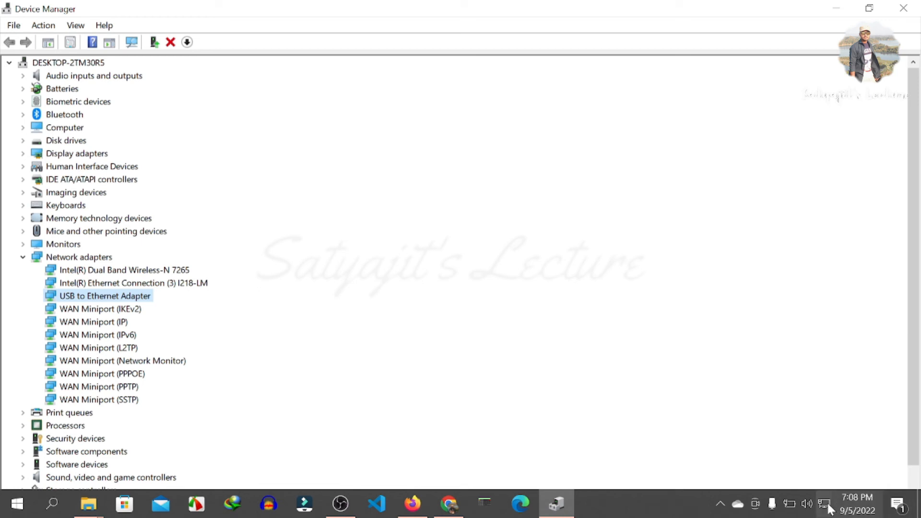
pyautogui.moveTo(821, 507)
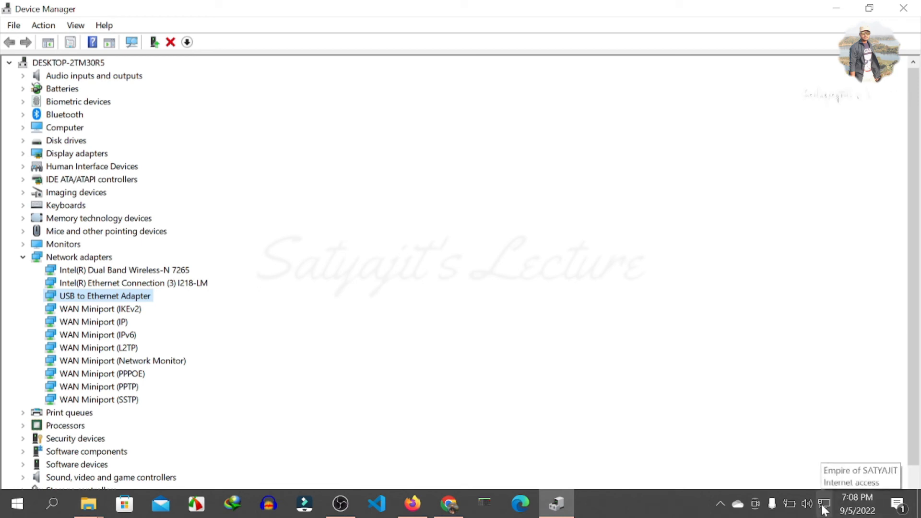